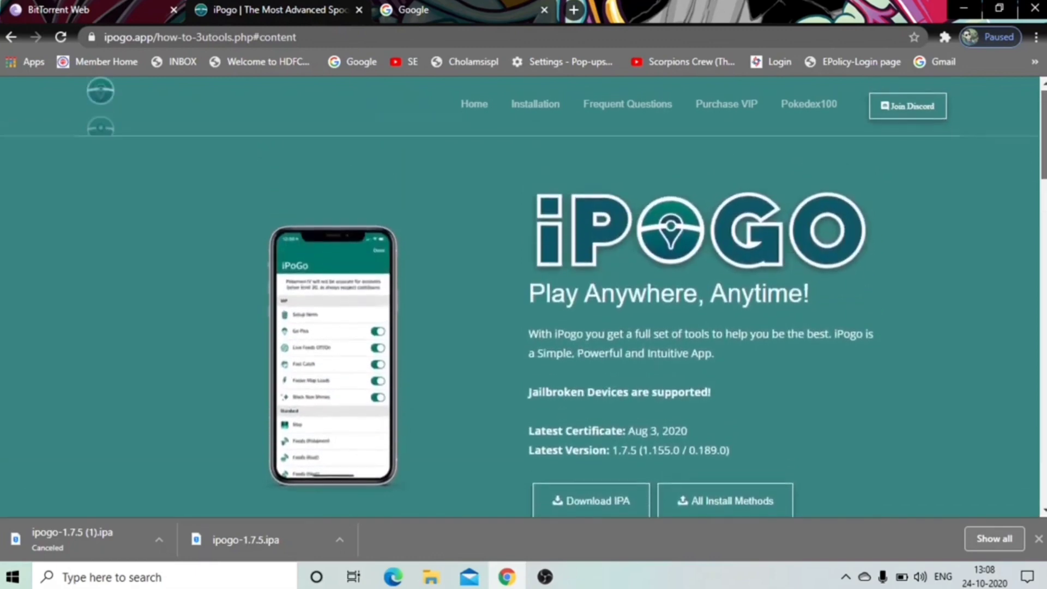
Open the 3uTools for Windows site from iPogo's 3uTools instructions and locate its download option
{"action": "scroll", "coordinate": [524, 319], "scroll_direction": "down", "scroll_amount": 10}
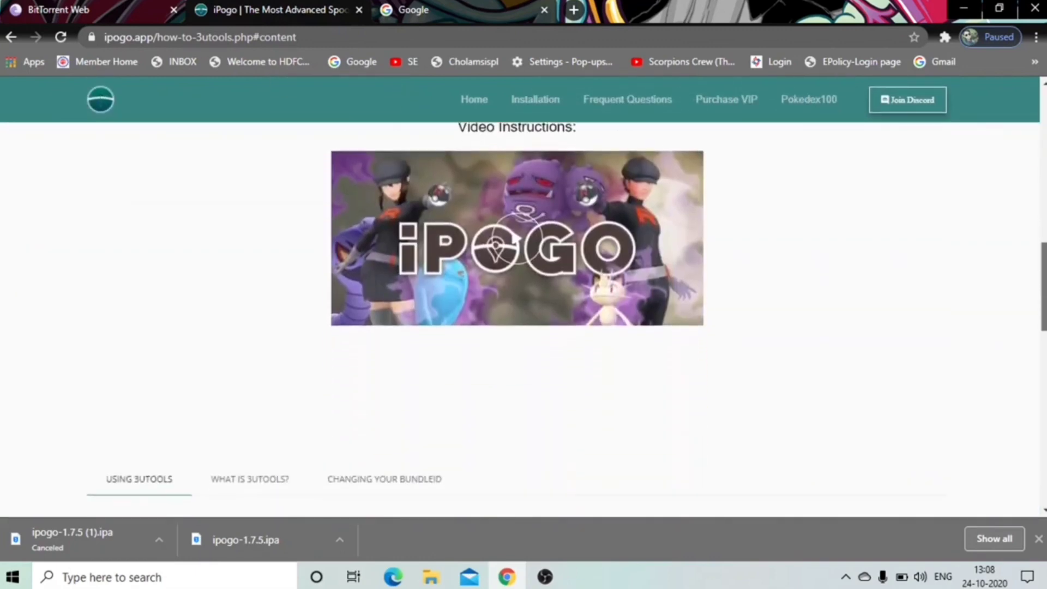
{"action": "scroll", "coordinate": [524, 327], "scroll_direction": "down", "scroll_amount": 1}
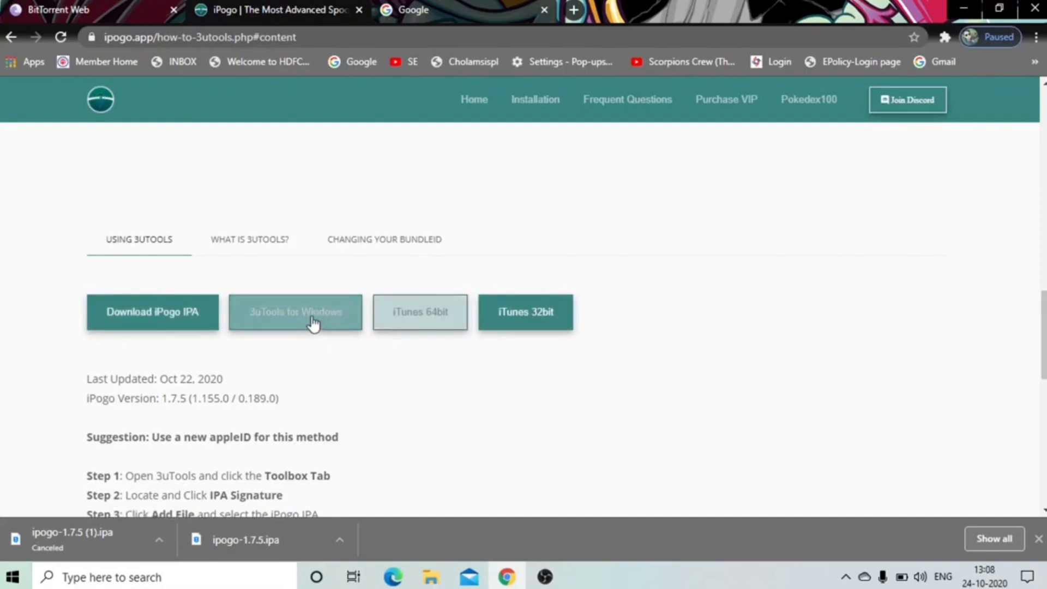
{"action": "left_click", "coordinate": [277, 321]}
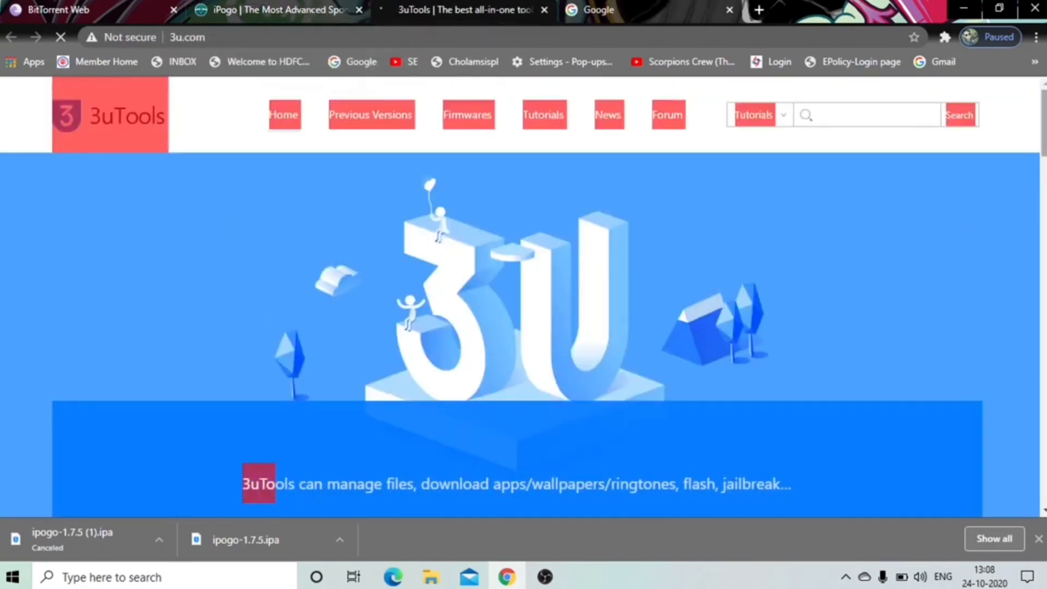
{"action": "scroll", "coordinate": [987, 218], "scroll_direction": "down", "scroll_amount": 6}
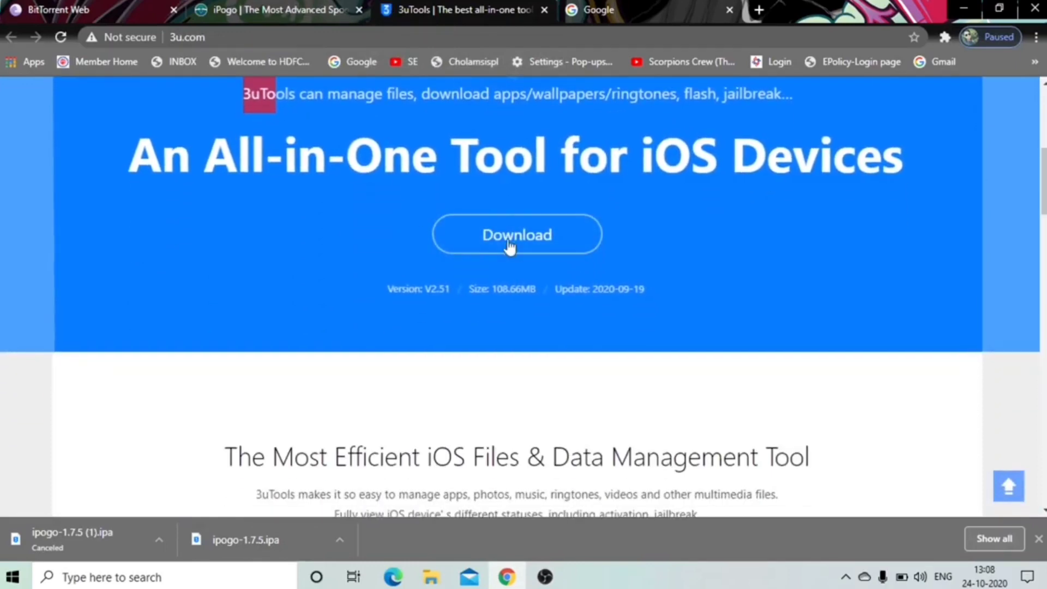
{"action": "left_click", "coordinate": [274, 7]}
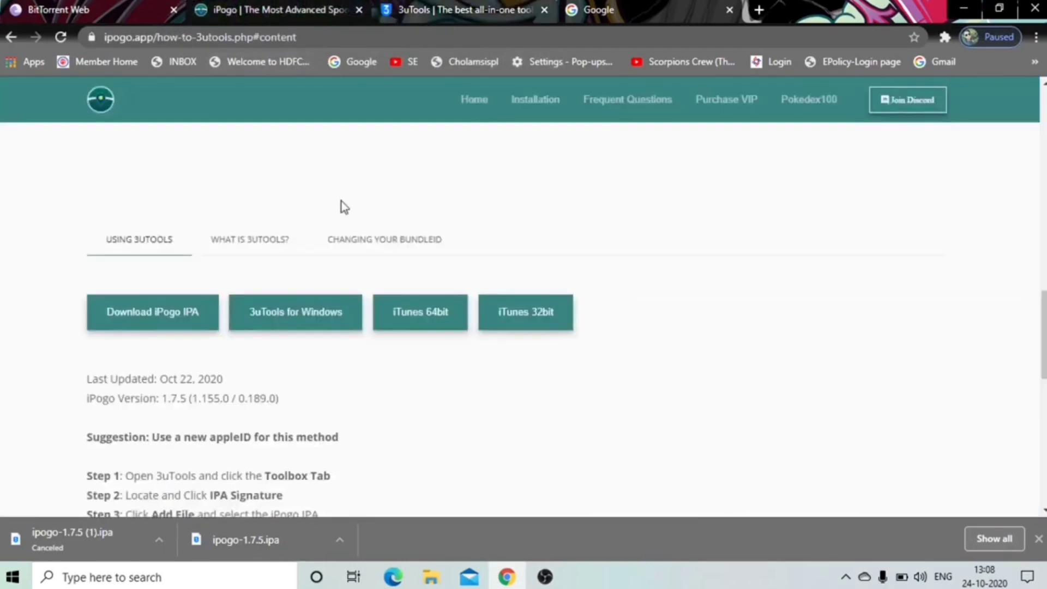
{"action": "left_click", "coordinate": [413, 316]}
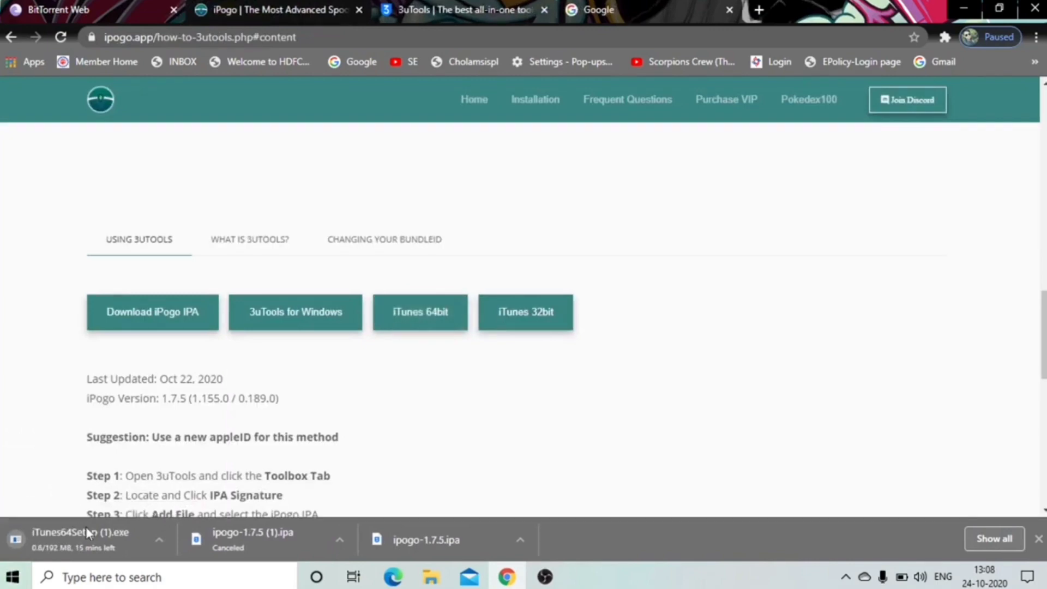
{"action": "right_click", "coordinate": [90, 539]}
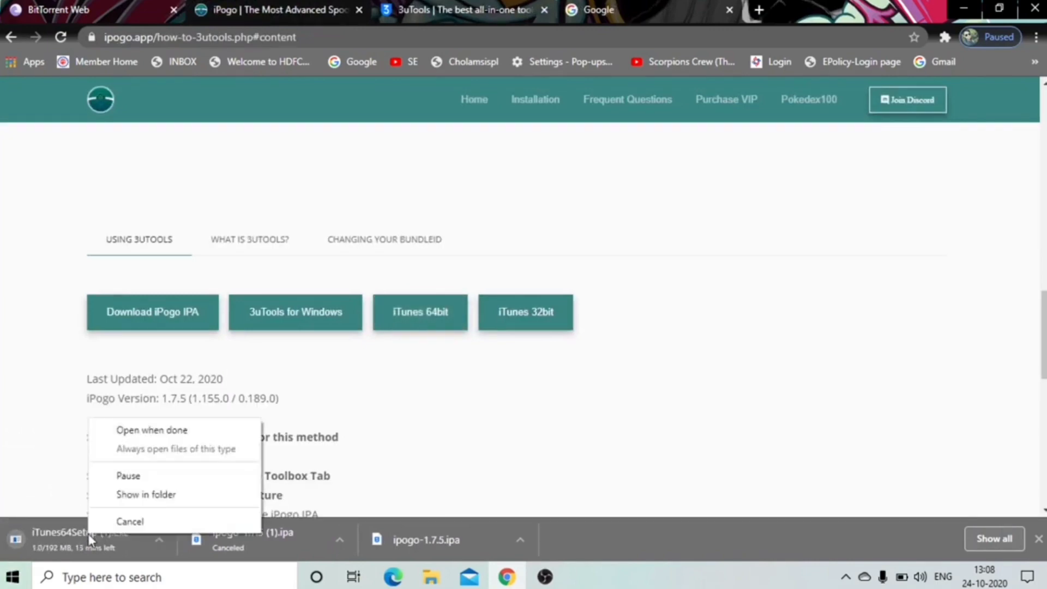
{"action": "left_click", "coordinate": [131, 522]}
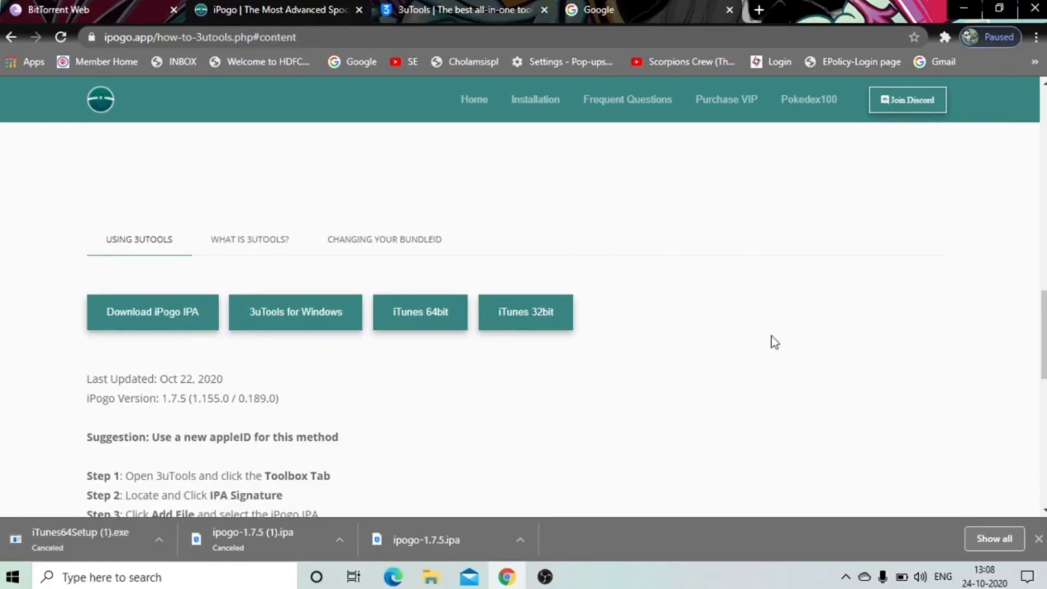
Switch to 3uTools by launching it from the desktop, and dismiss the connection reminder with Not prompt enabled
{"action": "left_click", "coordinate": [963, 7]}
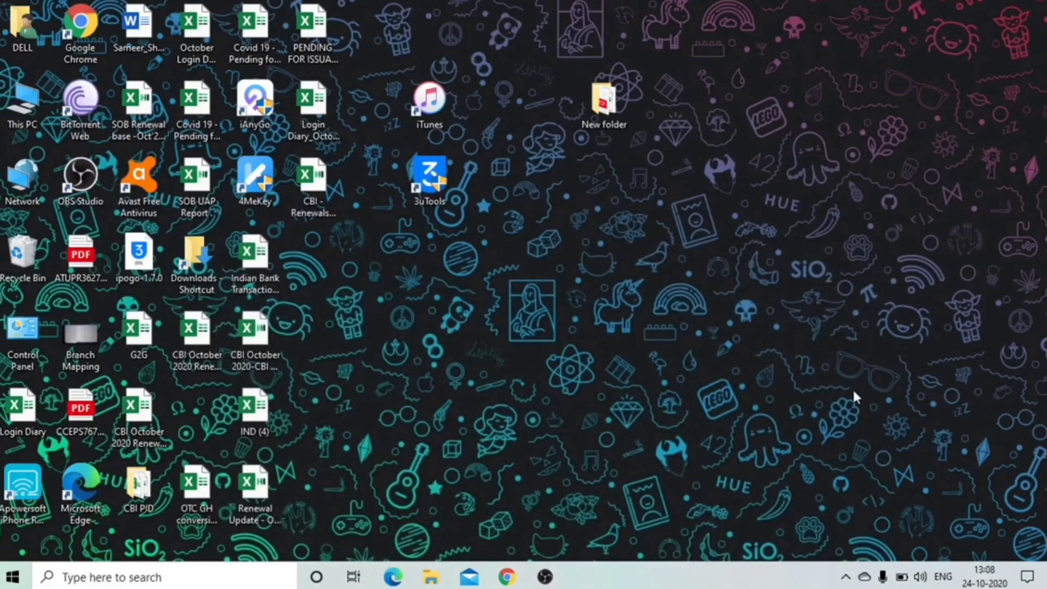
{"action": "double_click", "coordinate": [438, 182]}
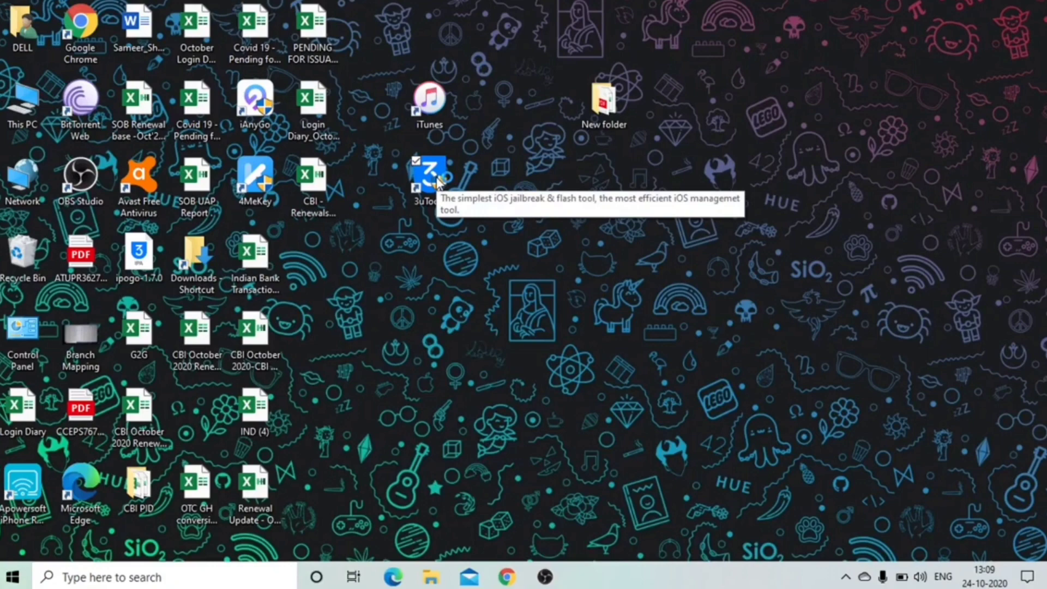
{"action": "double_click", "coordinate": [439, 179]}
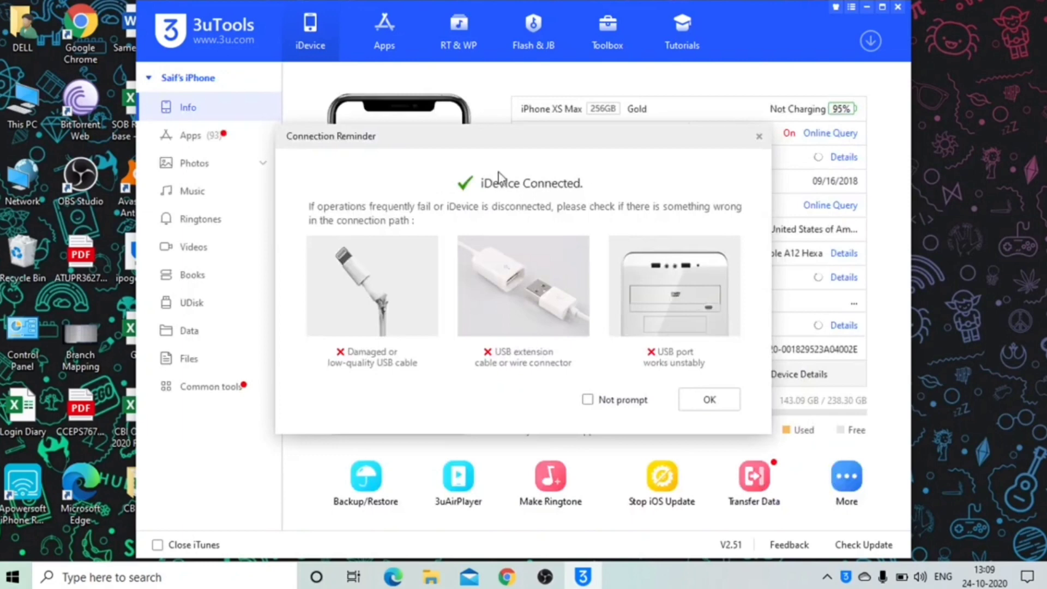
{"action": "left_click", "coordinate": [588, 400]}
{"action": "left_click", "coordinate": [708, 400]}
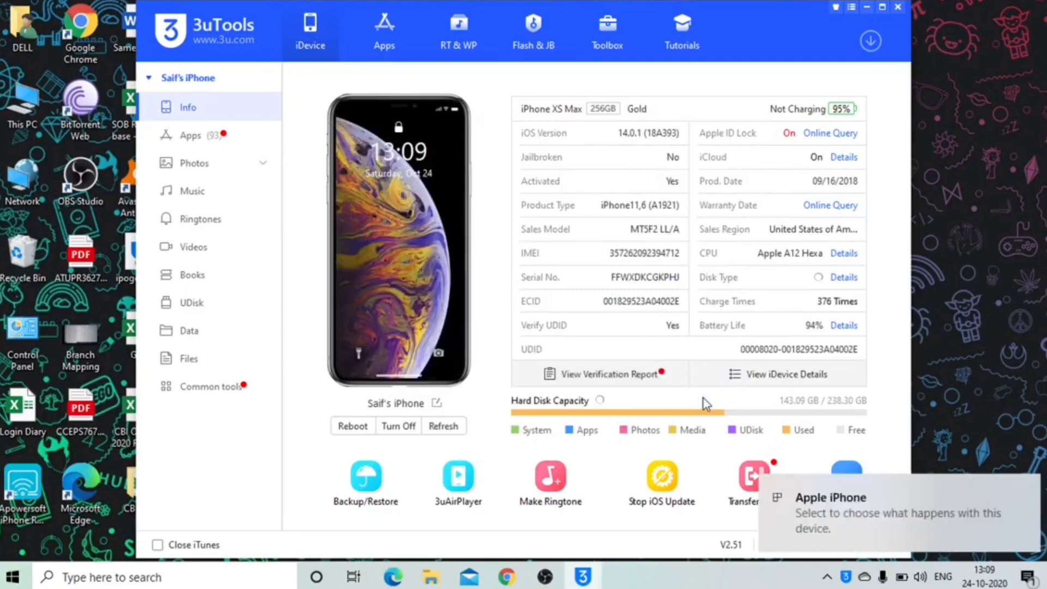
Open the IPA Signature tool and add the ipogo-1.7.5 file from the Downloads folder
{"action": "left_click", "coordinate": [604, 34]}
{"action": "left_click", "coordinate": [289, 409]}
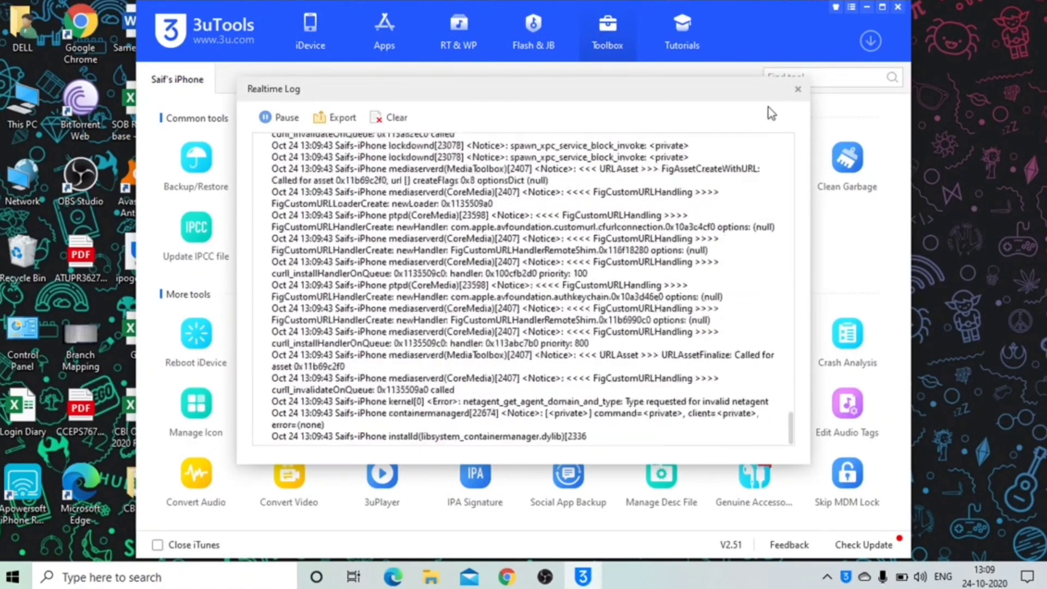
{"action": "left_click", "coordinate": [798, 89]}
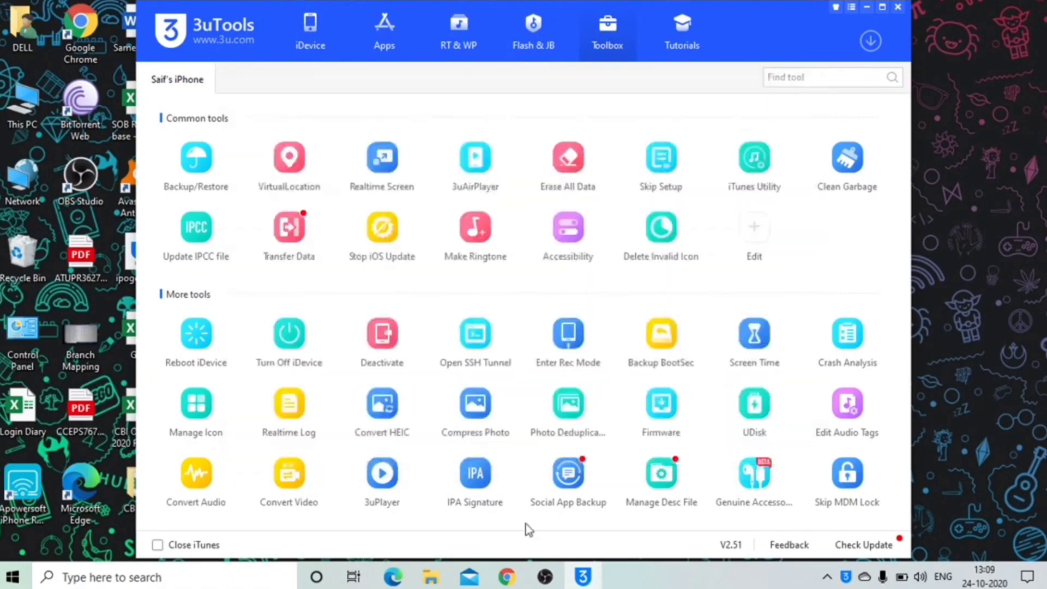
{"action": "left_click", "coordinate": [474, 479]}
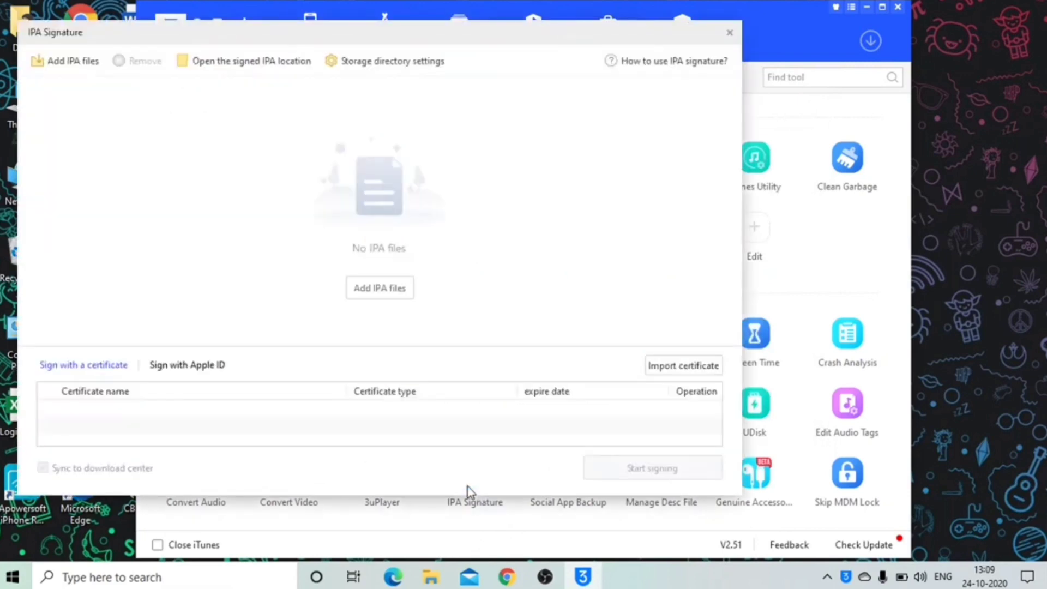
{"action": "left_click", "coordinate": [71, 62]}
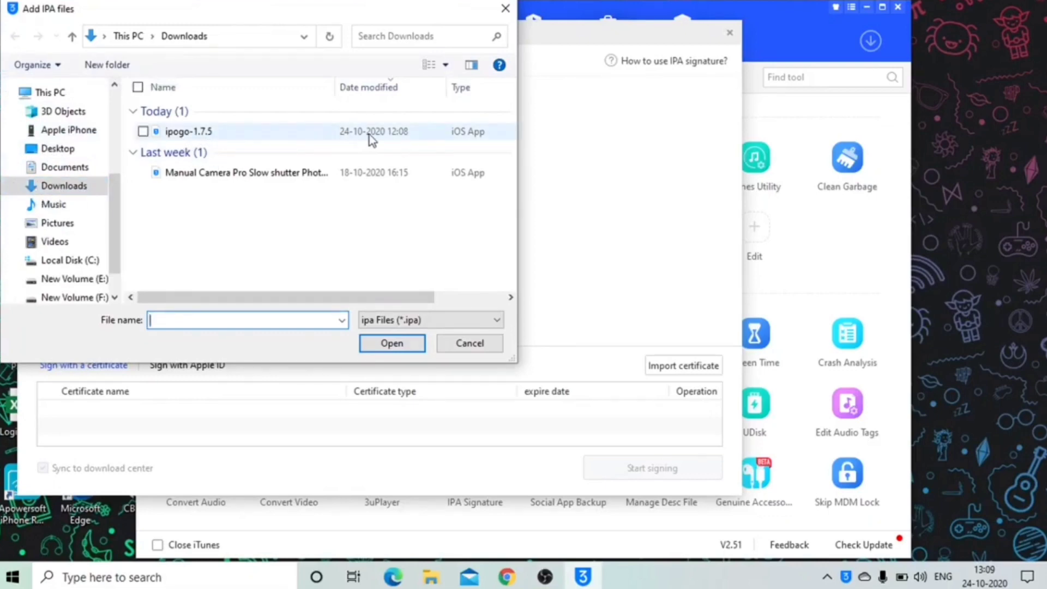
{"action": "left_click", "coordinate": [221, 131]}
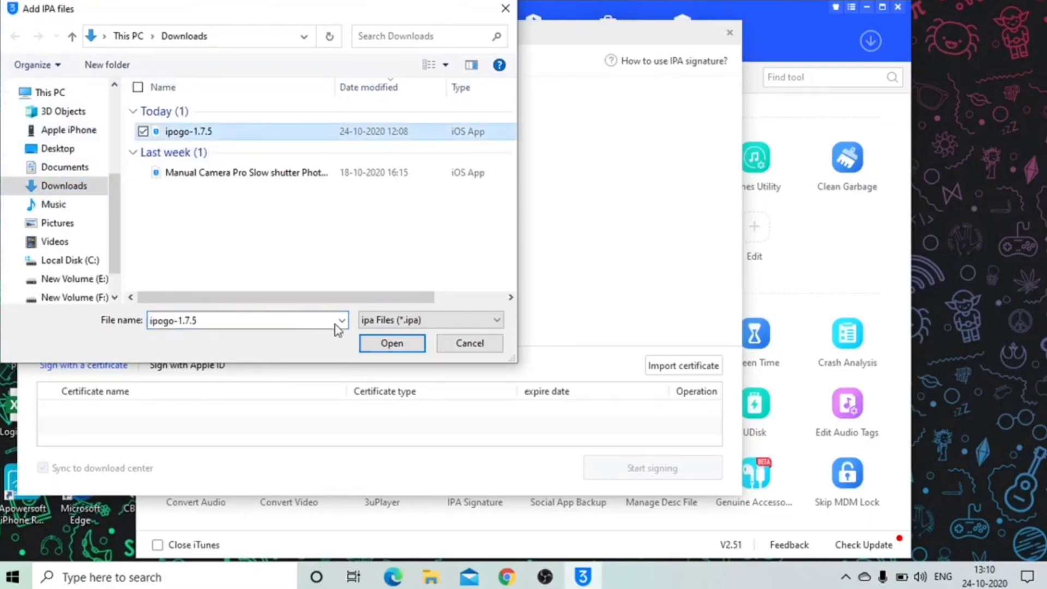
{"action": "left_click", "coordinate": [379, 349]}
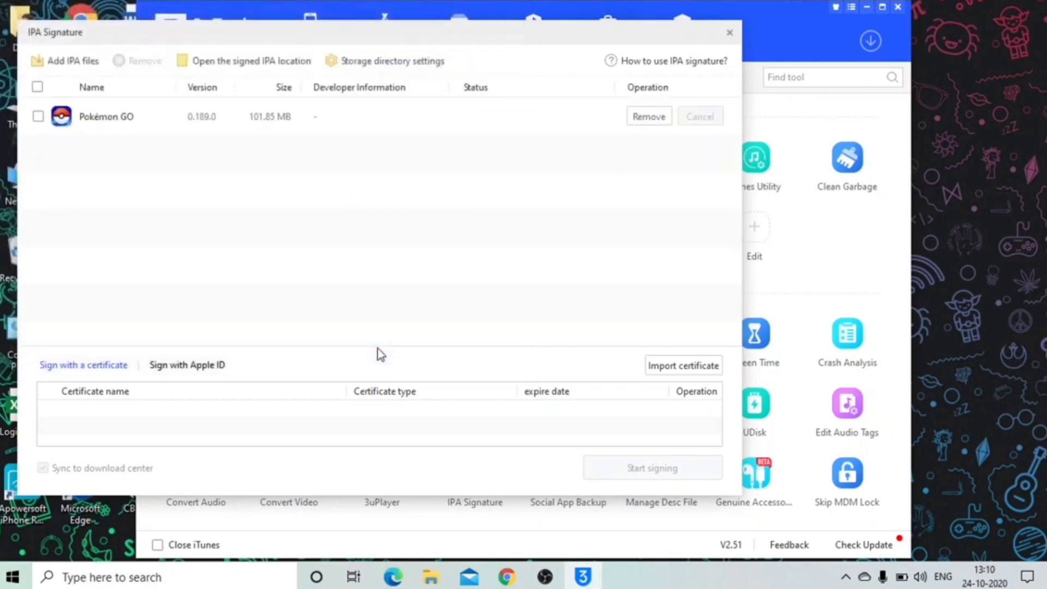
Sign the Pokémon GO IPA with the listed Apple ID, entering the Apple ID password
{"action": "left_click", "coordinate": [202, 373]}
{"action": "left_click", "coordinate": [132, 411]}
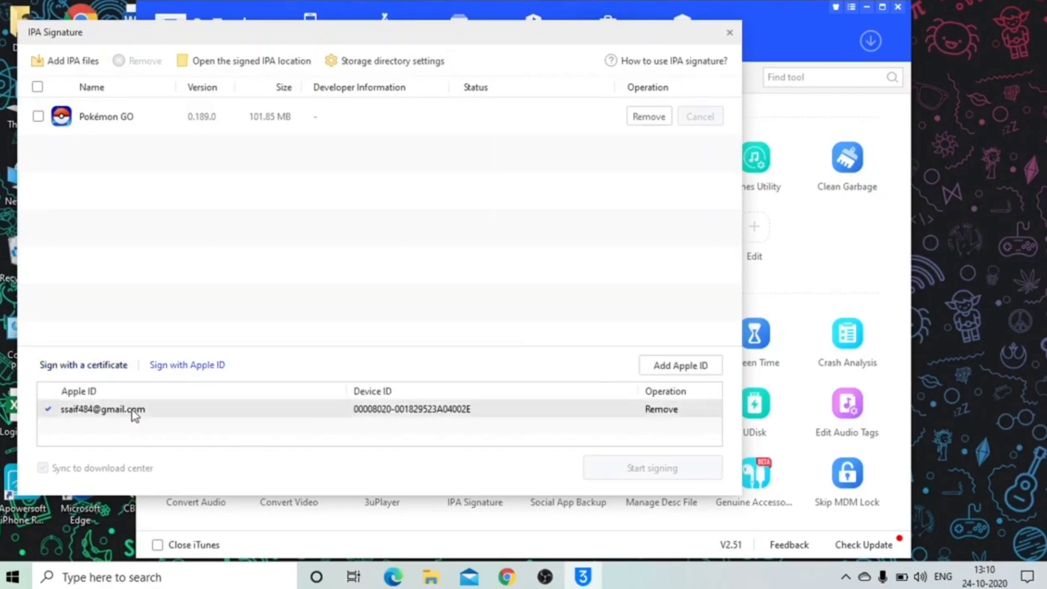
{"action": "left_click", "coordinate": [106, 117]}
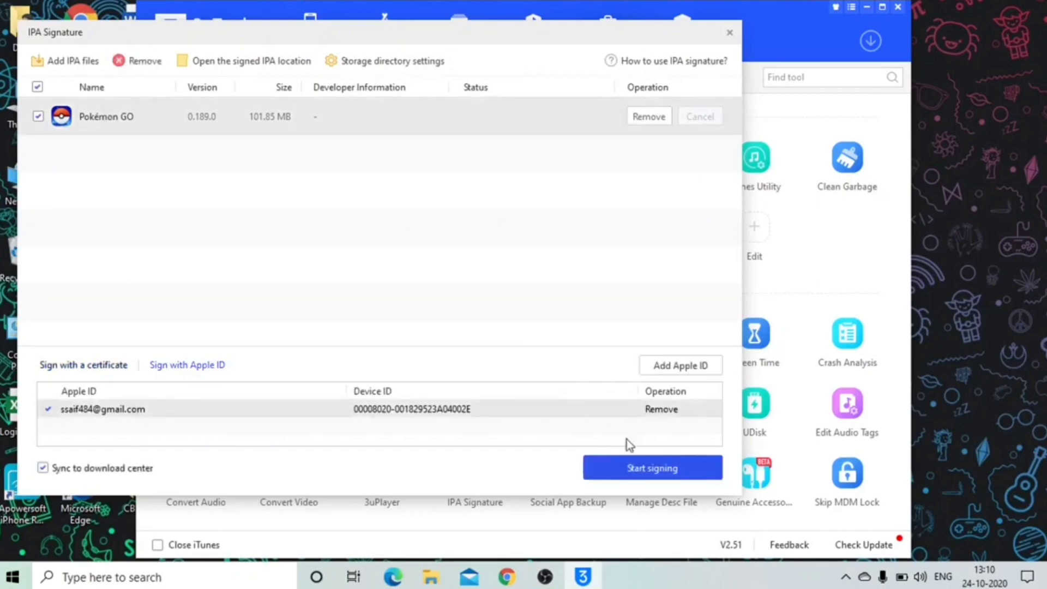
{"action": "left_click", "coordinate": [644, 472]}
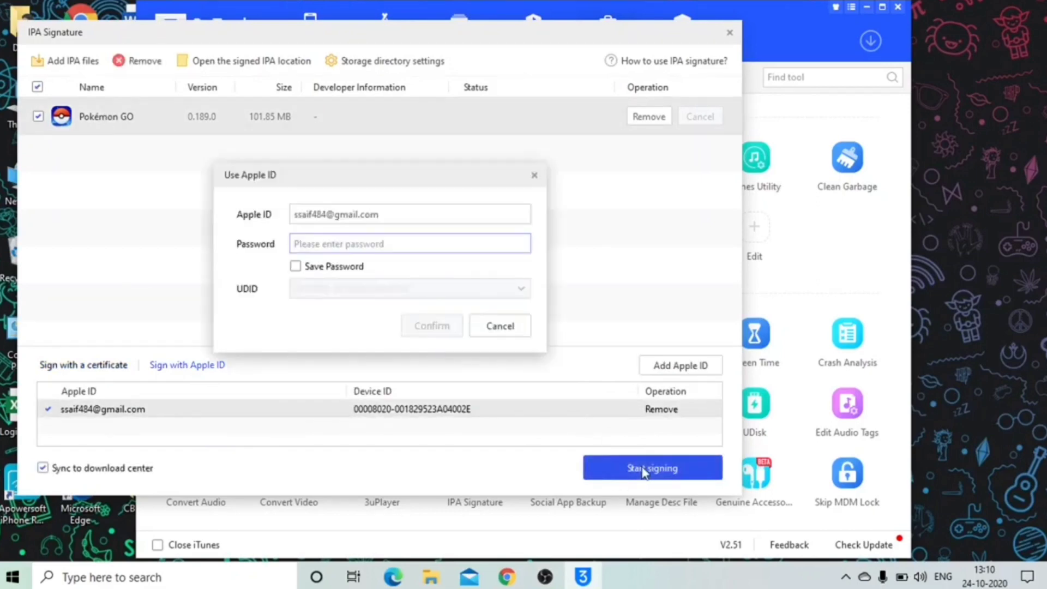
{"action": "type", "text": "••••••••••"}
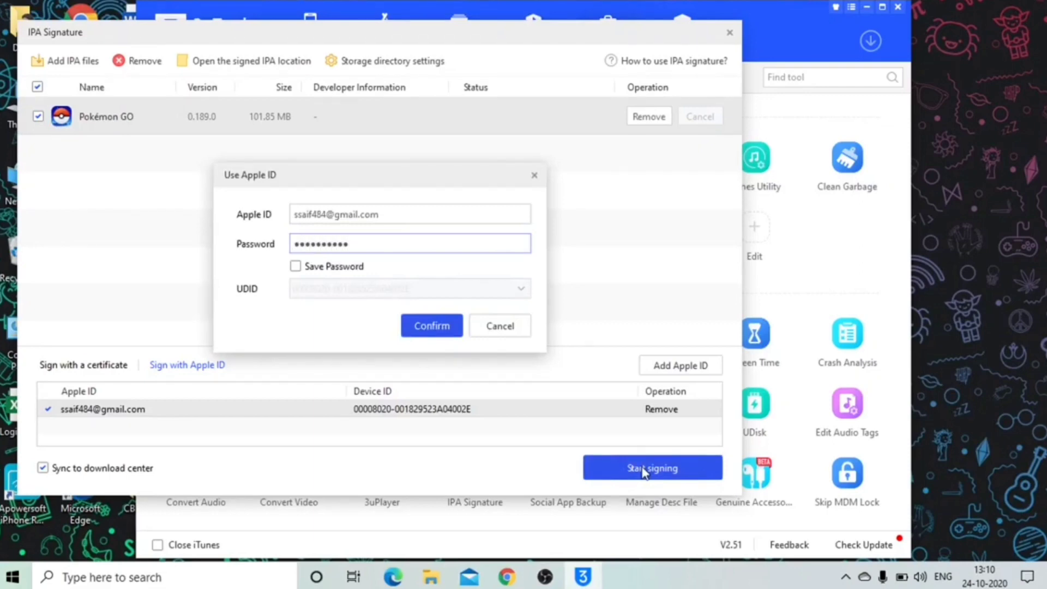
{"action": "type", "text": "•••"}
{"action": "left_click", "coordinate": [444, 318]}
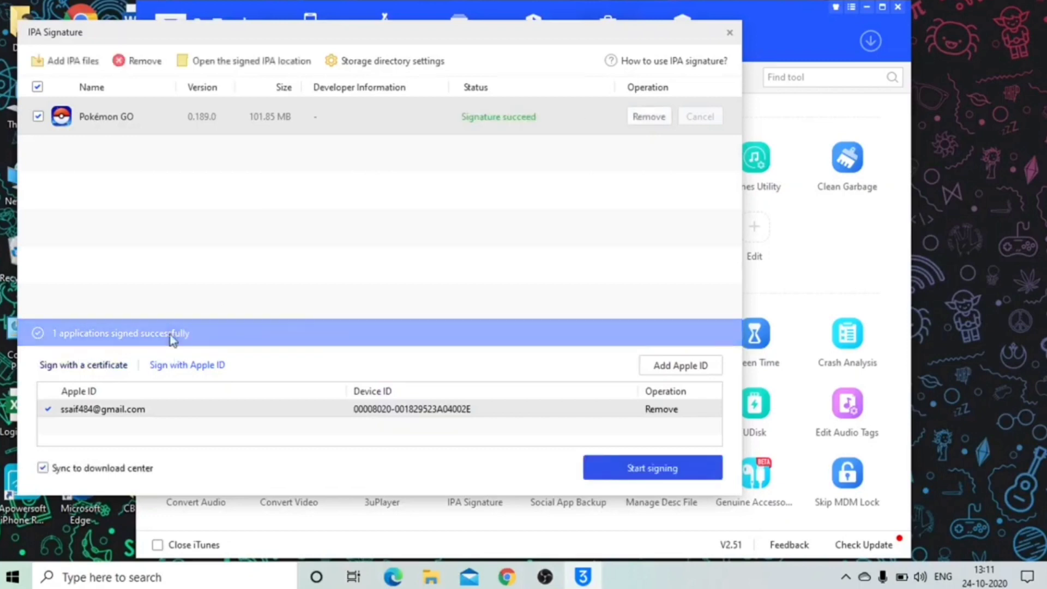
Close IPA Signature and show the connected iPhone's installed apps, postponing the 3uTools update
{"action": "left_click", "coordinate": [730, 32]}
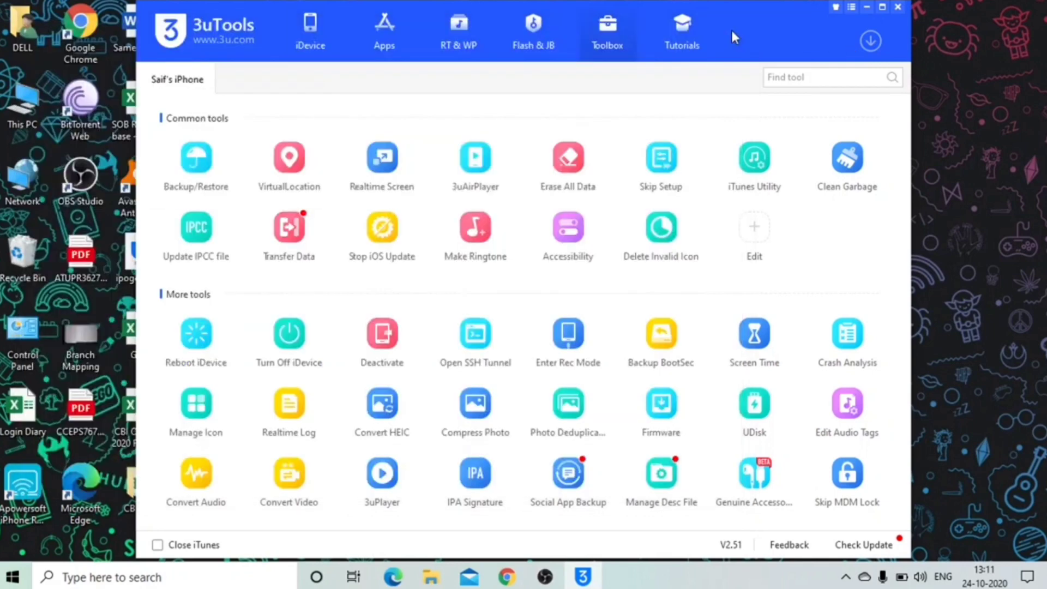
{"action": "left_click", "coordinate": [314, 26]}
{"action": "left_click", "coordinate": [189, 138]}
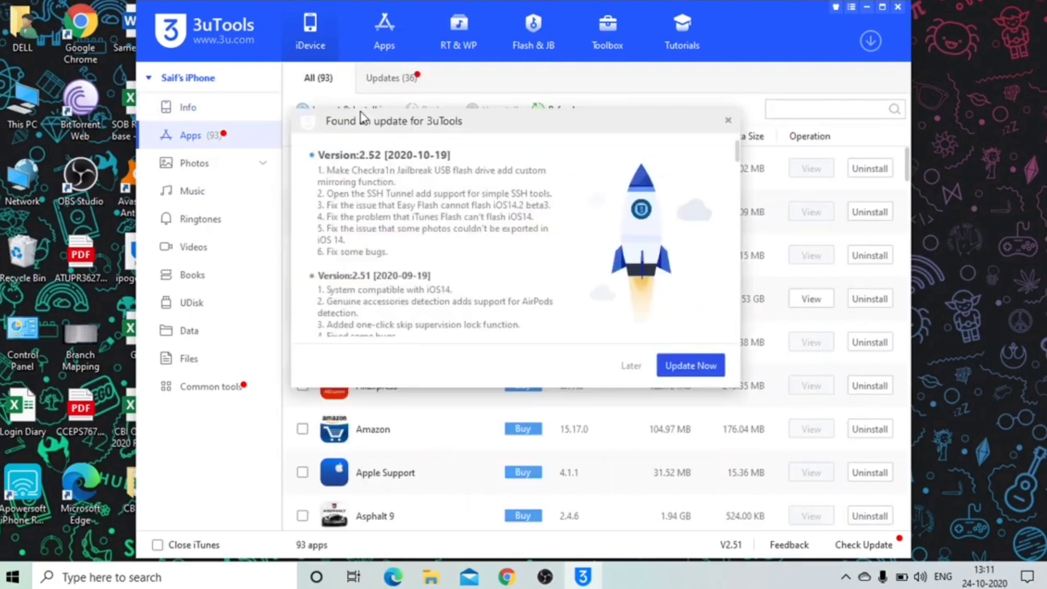
{"action": "left_click", "coordinate": [638, 367]}
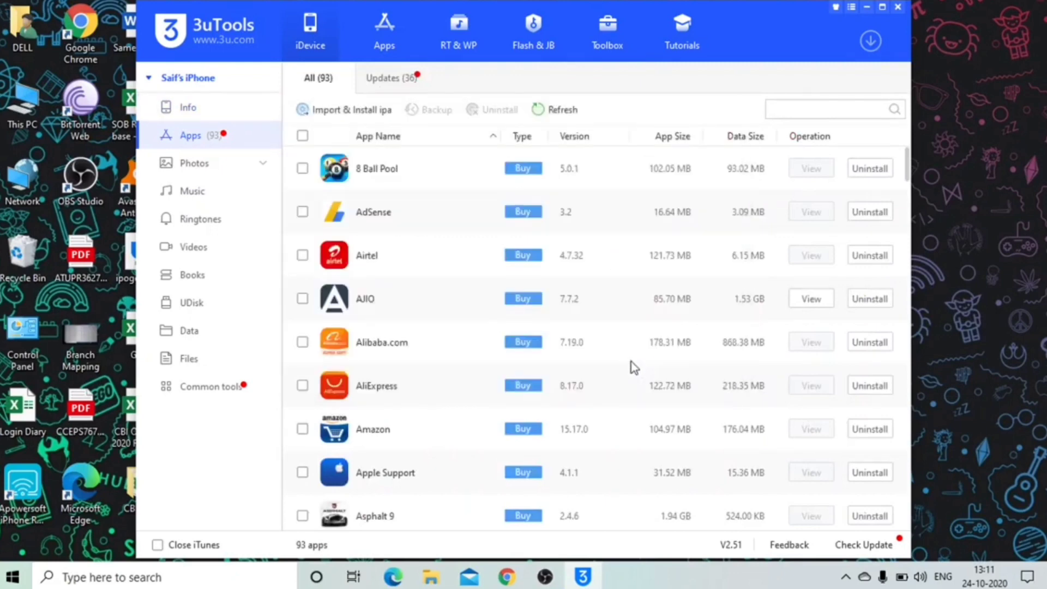
Import the signed ipogo-1.7.5 file from the Documents folder and install it on the iPhone
{"action": "left_click", "coordinate": [337, 115]}
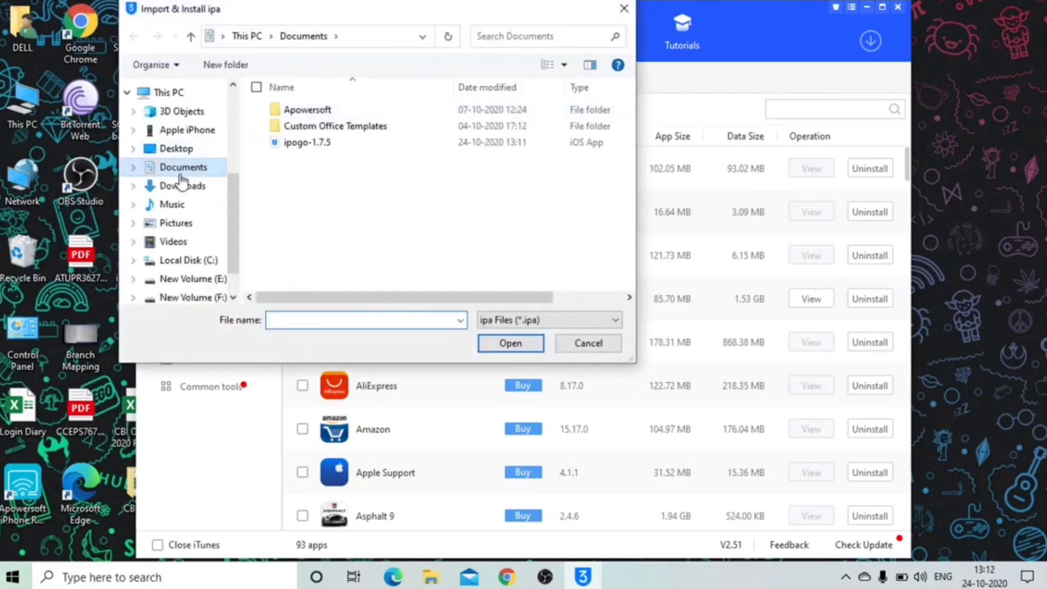
{"action": "left_click", "coordinate": [181, 172]}
{"action": "left_click", "coordinate": [304, 150]}
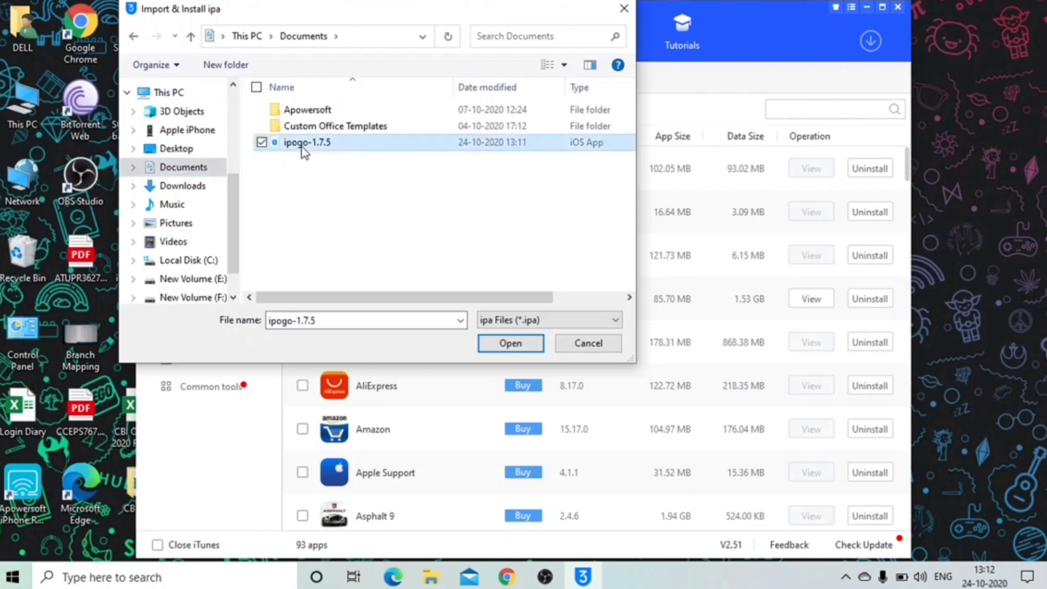
{"action": "left_click", "coordinate": [513, 344]}
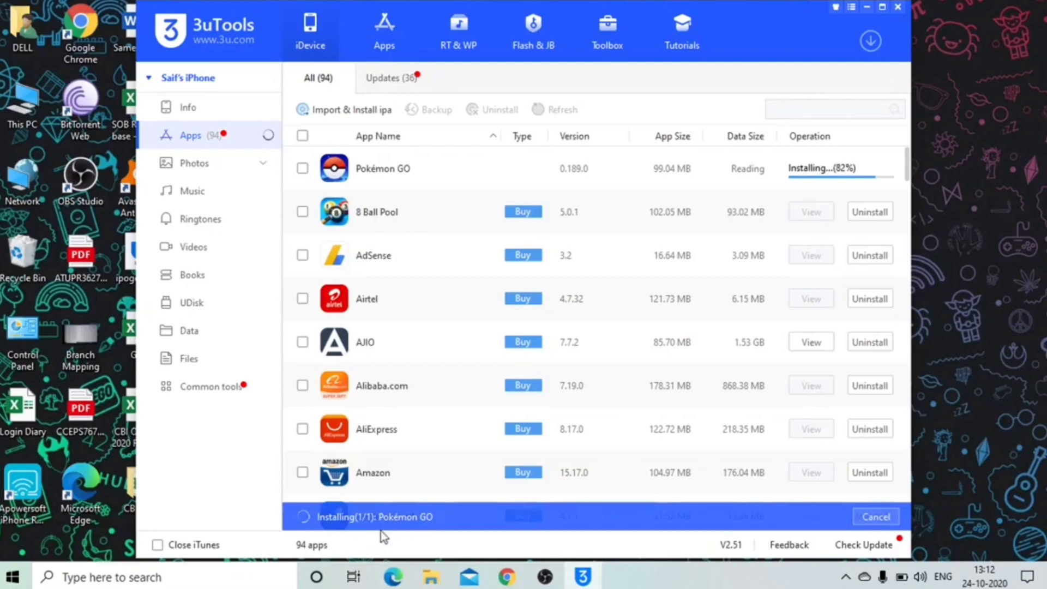
{"action": "left_click", "coordinate": [793, 184]}
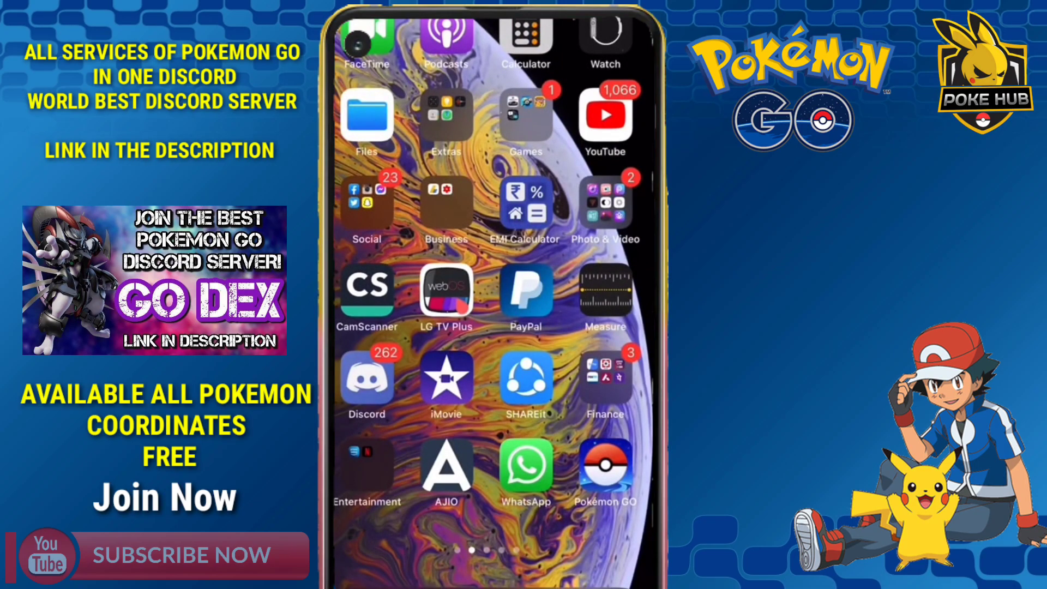
Try to launch the newly installed Pokémon GO app on the iPhone and dismiss the untrusted developer alert
{"action": "left_click", "coordinate": [605, 466]}
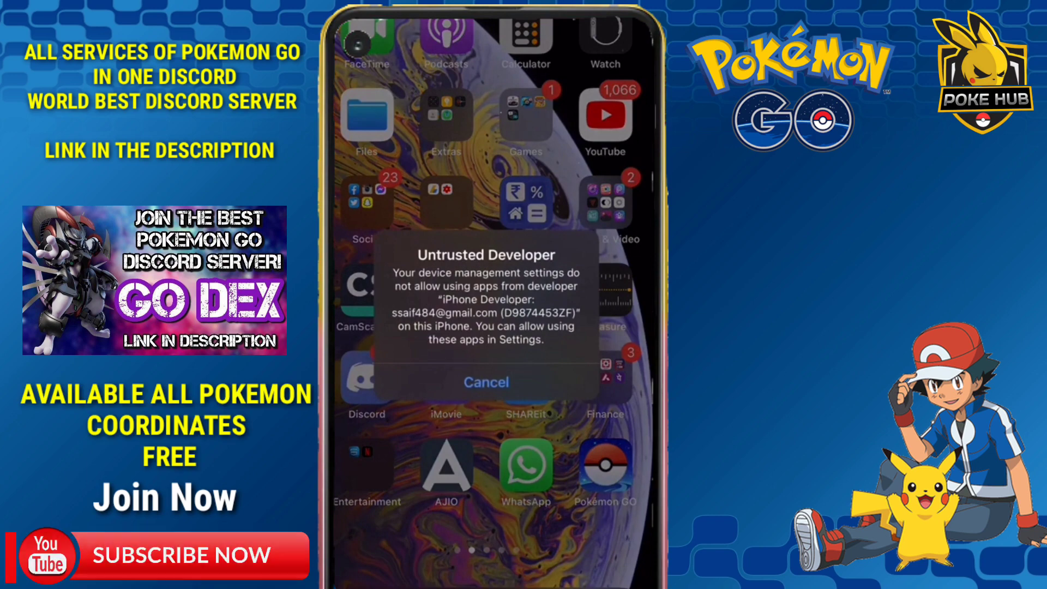
{"action": "left_click", "coordinate": [486, 382]}
{"action": "mouse_move", "coordinate": [381, 328]}
{"action": "left_mouse_down"}
{"action": "mouse_move", "coordinate": [600, 327]}
{"action": "mouse_move", "coordinate": [382, 328]}
{"action": "left_mouse_up"}
Open the iPhone's General settings and go down to the Device Management entry
{"action": "left_click", "coordinate": [497, 378]}
{"action": "left_click_drag", "start_coordinate": [491, 464], "coordinate": [491, 218]}
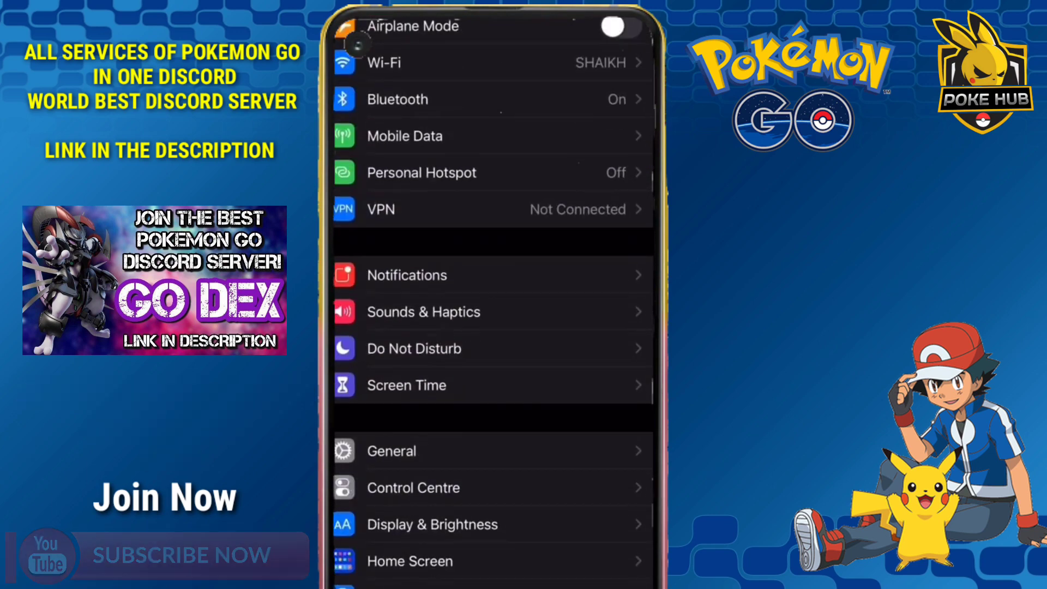
{"action": "left_click_drag", "start_coordinate": [491, 464], "coordinate": [491, 232]}
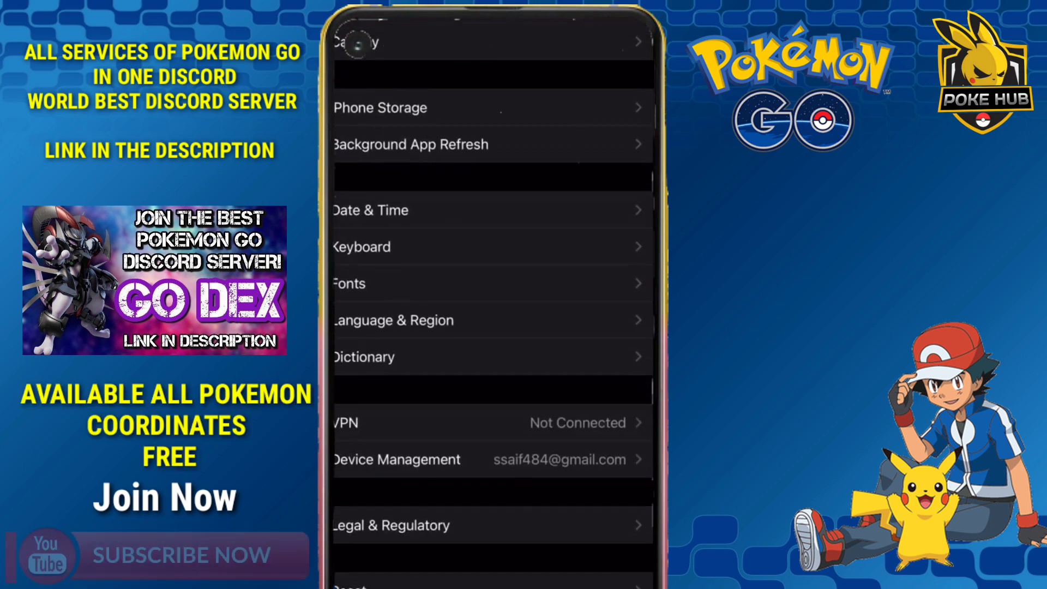